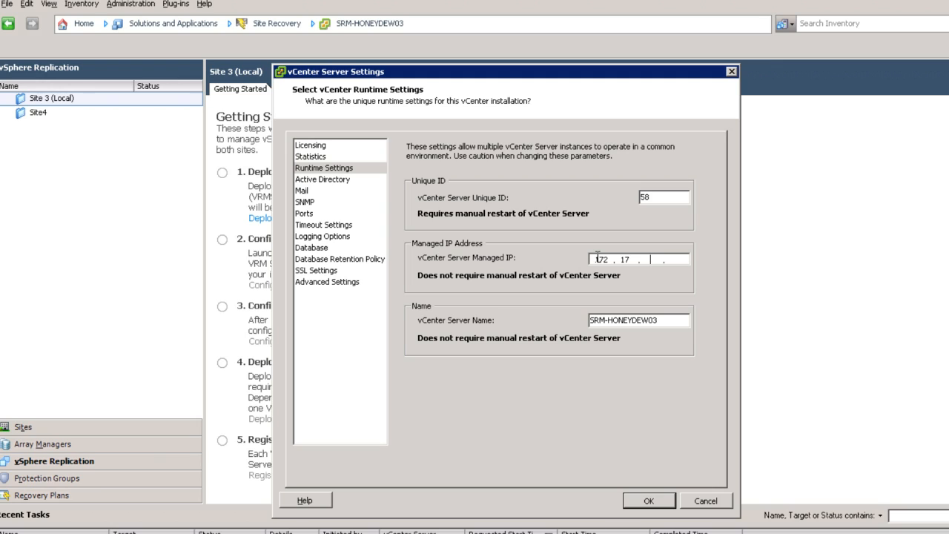
- Set the vCenter Server Managed IP to 172.17.50.193 and apply the runtime settings
text(193)
click(646, 502)
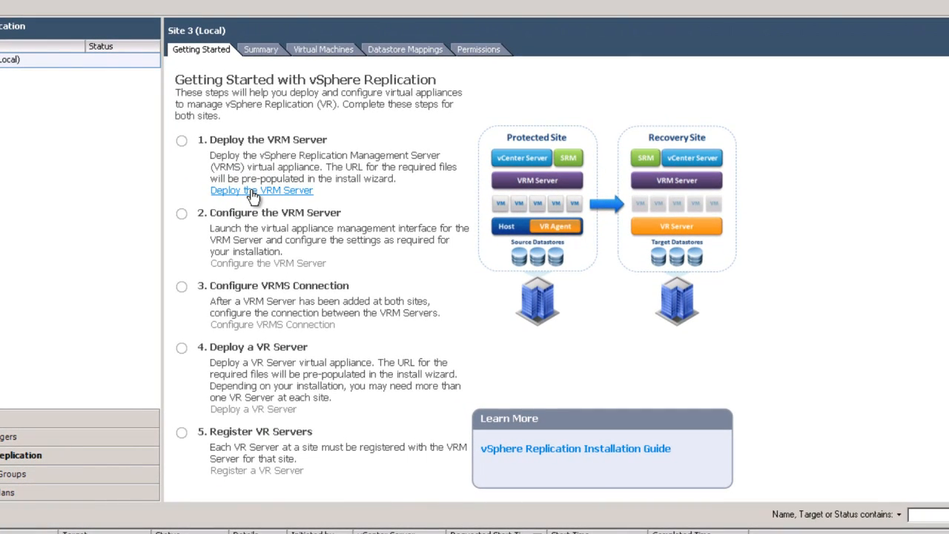
- Start the VRM Server deployment for Site 3 with the pre-populated OVF source and accept the template details
click(254, 195)
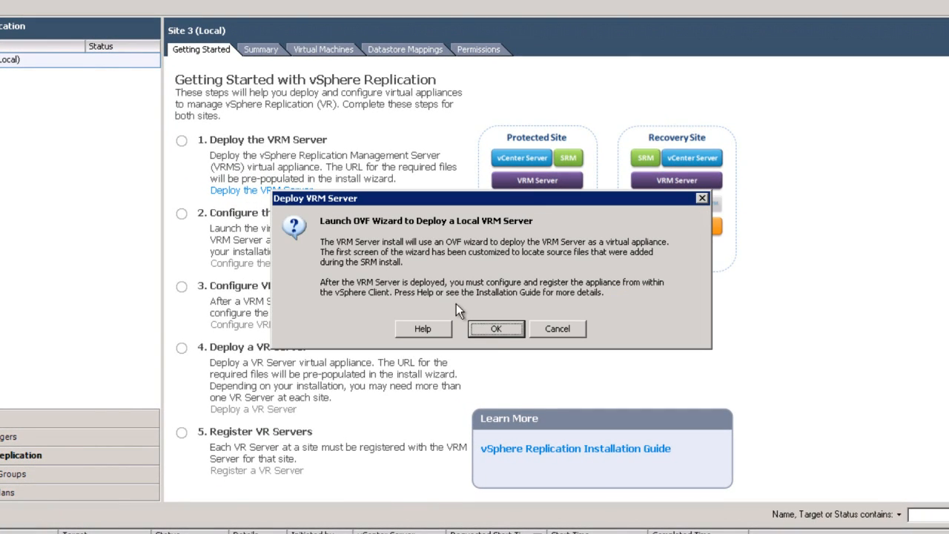
click(491, 331)
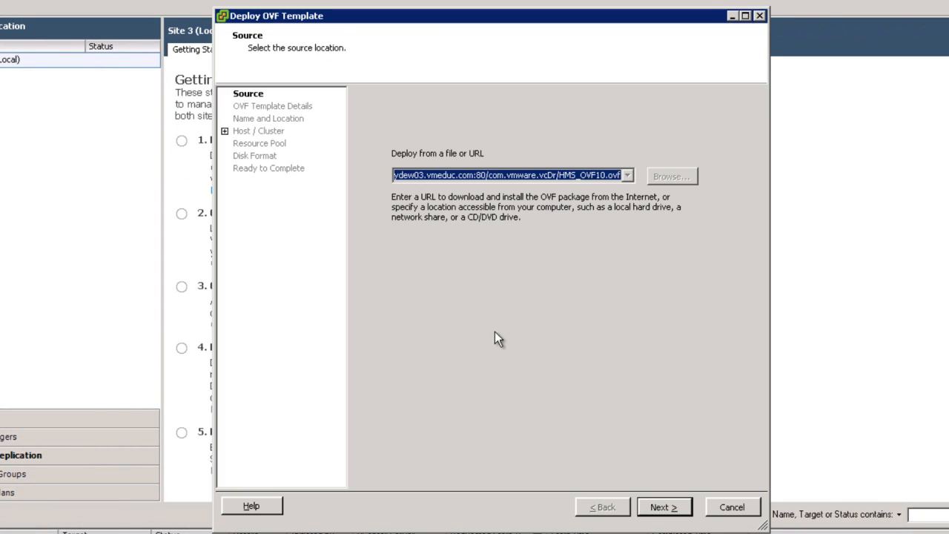
click(663, 507)
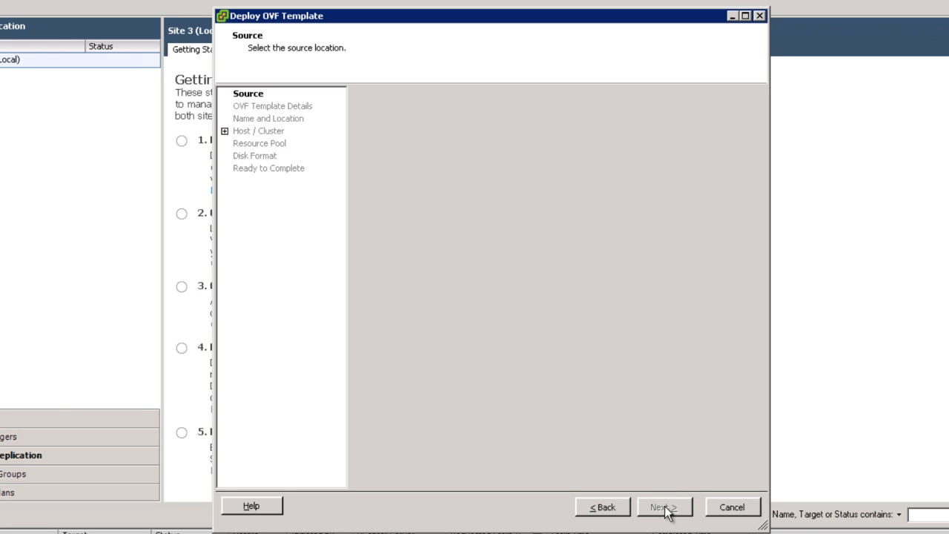
click(665, 507)
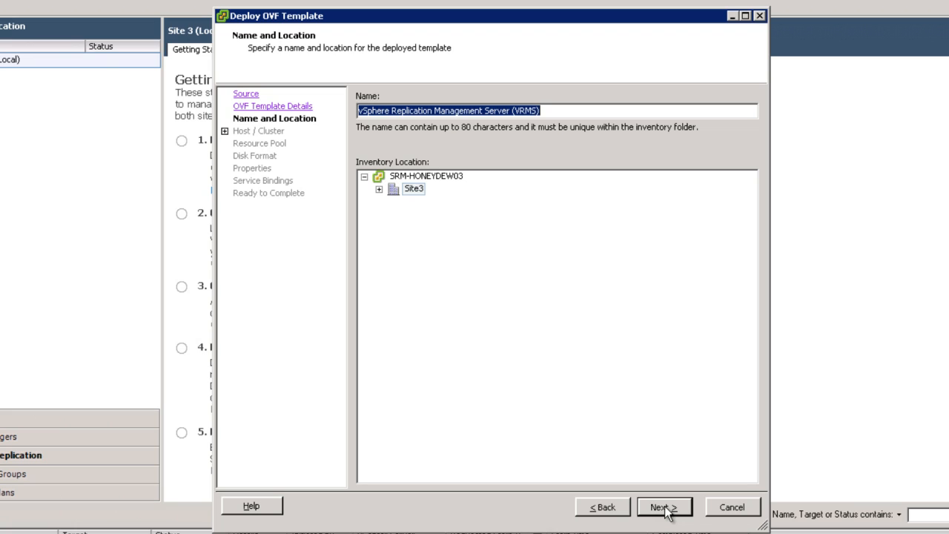
- Name the appliance honeydew03-vrms.vmeduc.com and place it in the vSphere Replication folder under Site3
text(h)
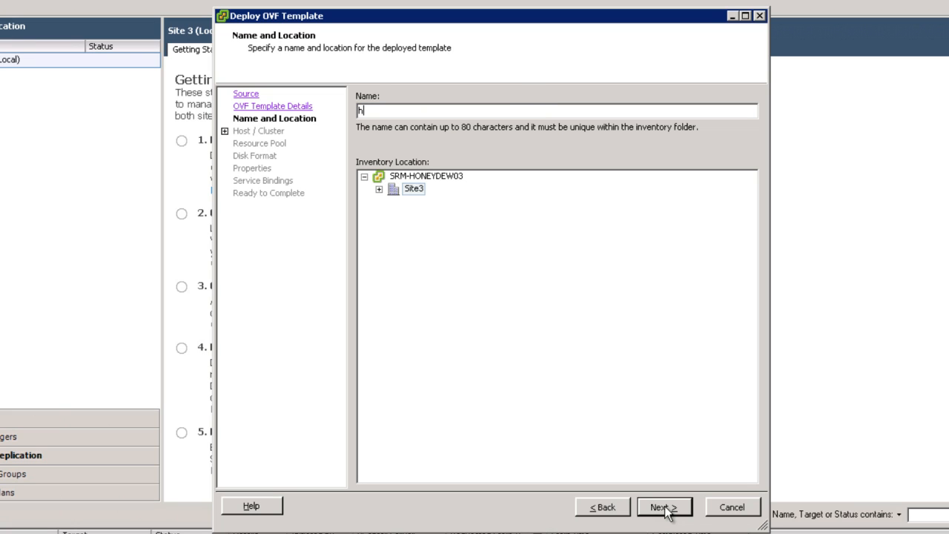
text(oneydew03-vrms.vmeduc.)
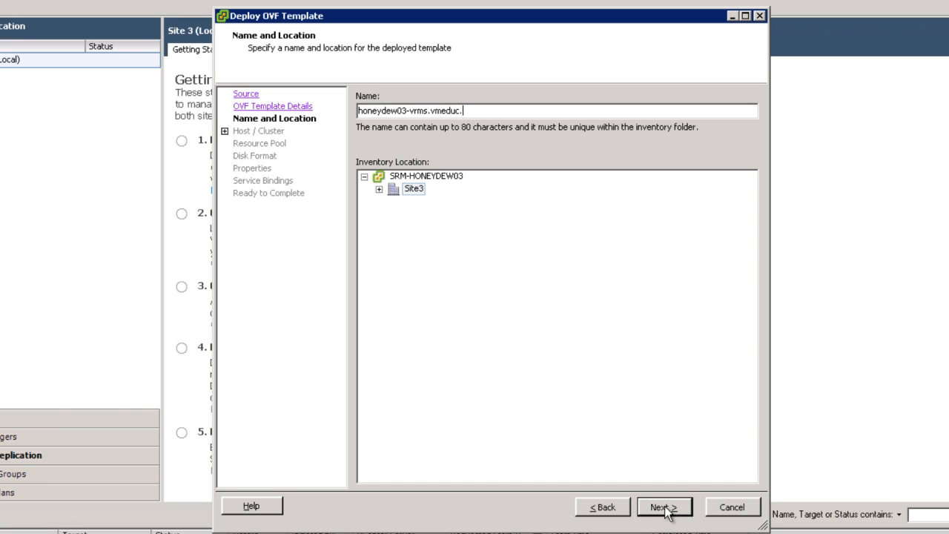
text(com)
click(379, 189)
click(427, 250)
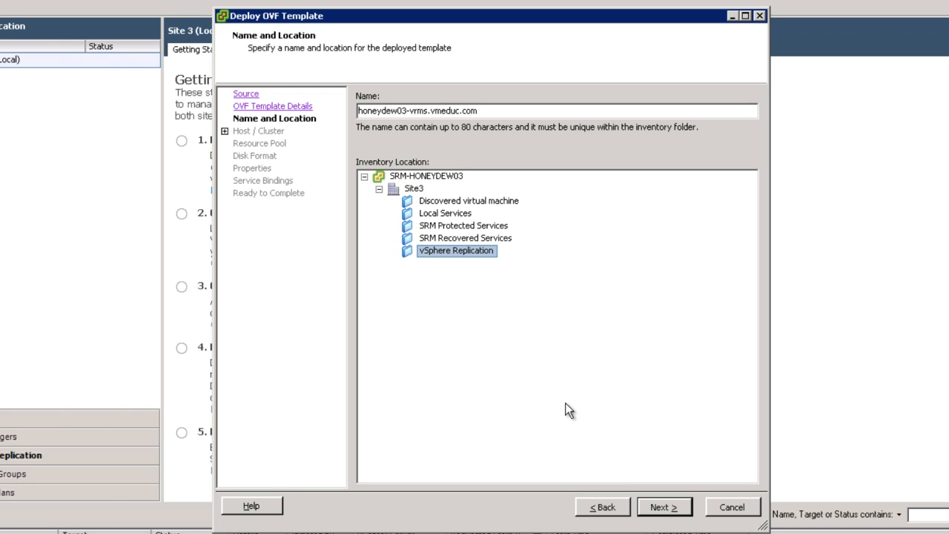
click(654, 508)
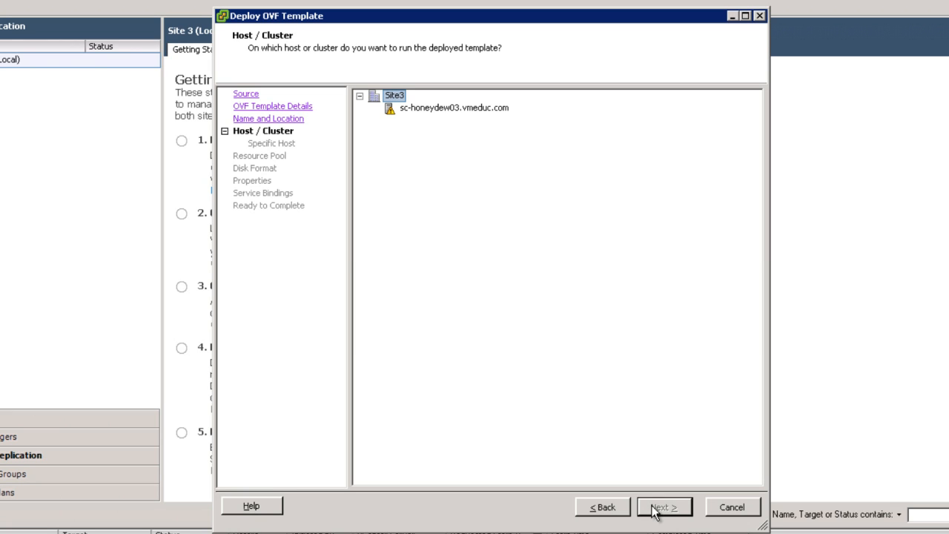
- Choose sc-honeydew03.vmeduc.com as the host and vSphere Replication as the resource pool for the deployment
click(426, 109)
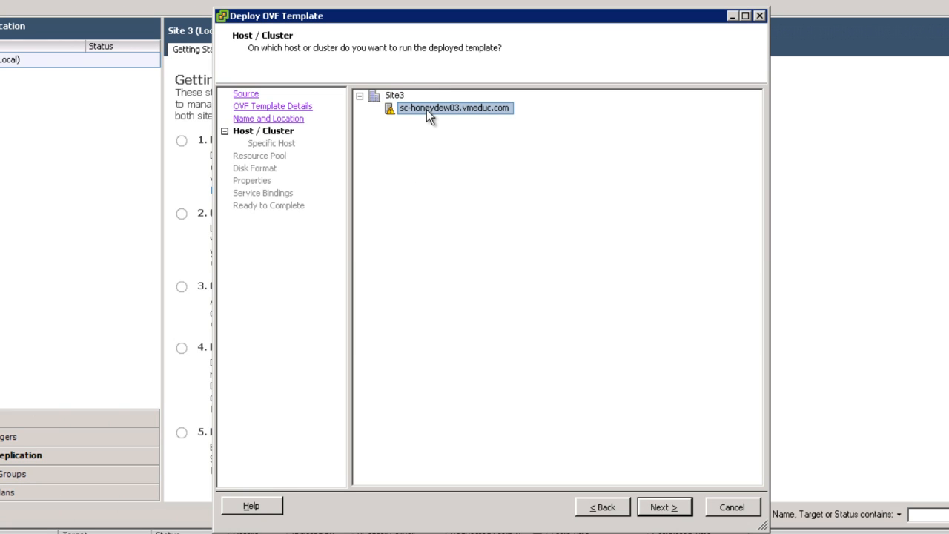
click(662, 510)
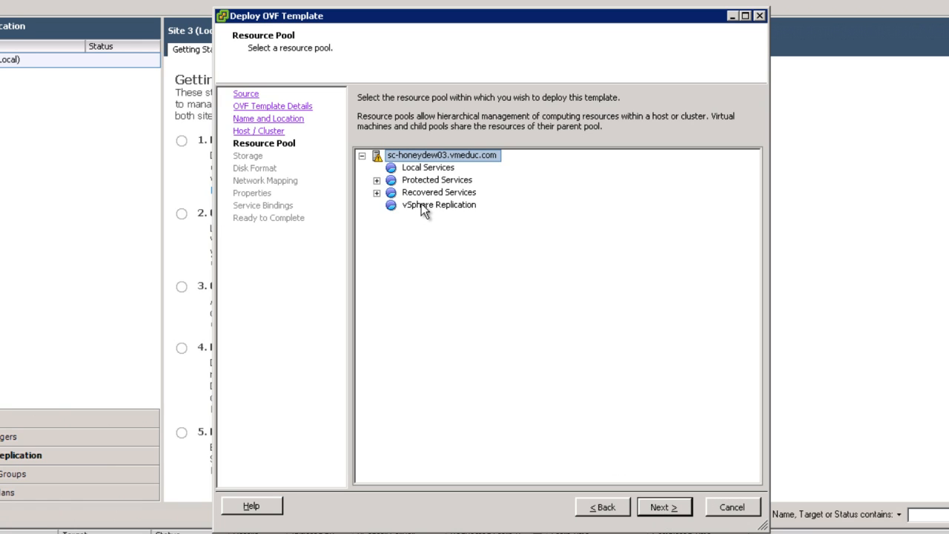
click(421, 203)
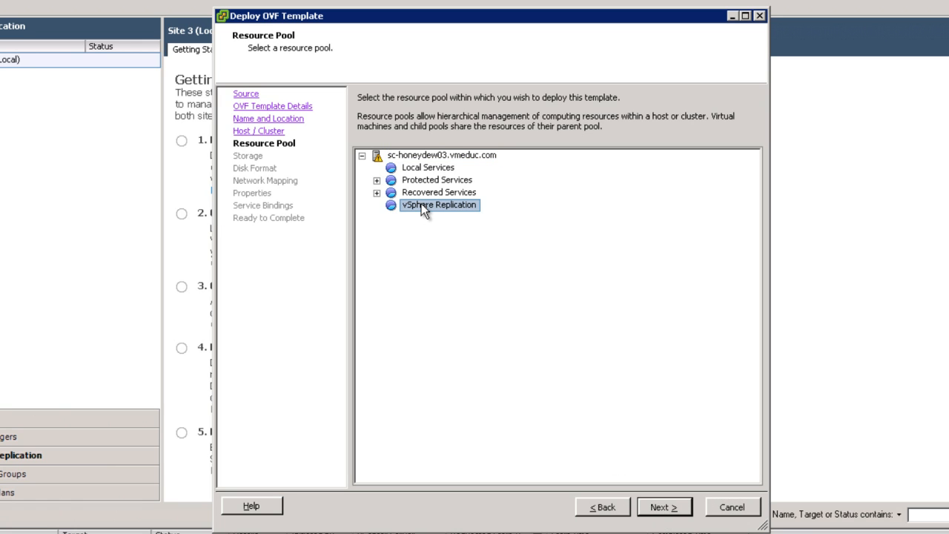
click(652, 509)
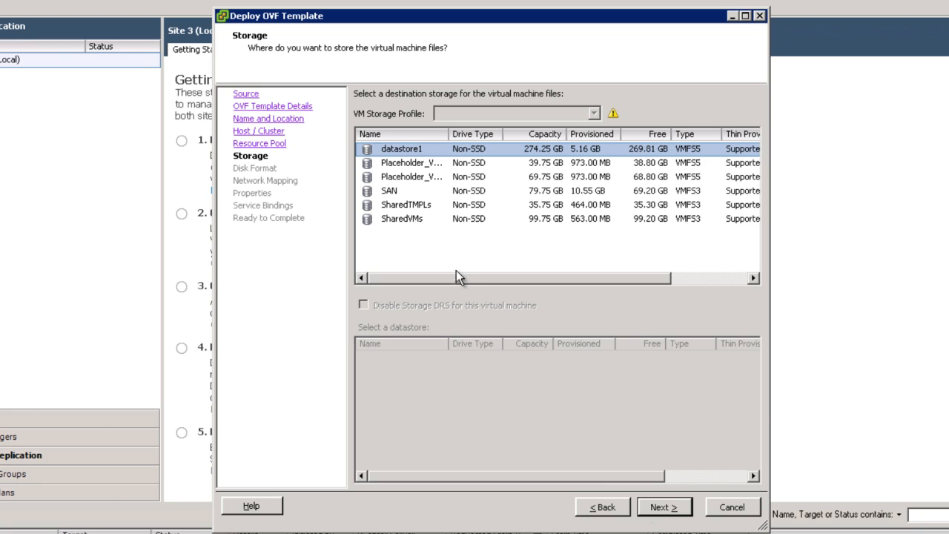
- Accept datastore1 storage, the Thick Provision Lazy Zeroed disk format and the mapping of Network 1 to HBR-Net
click(656, 512)
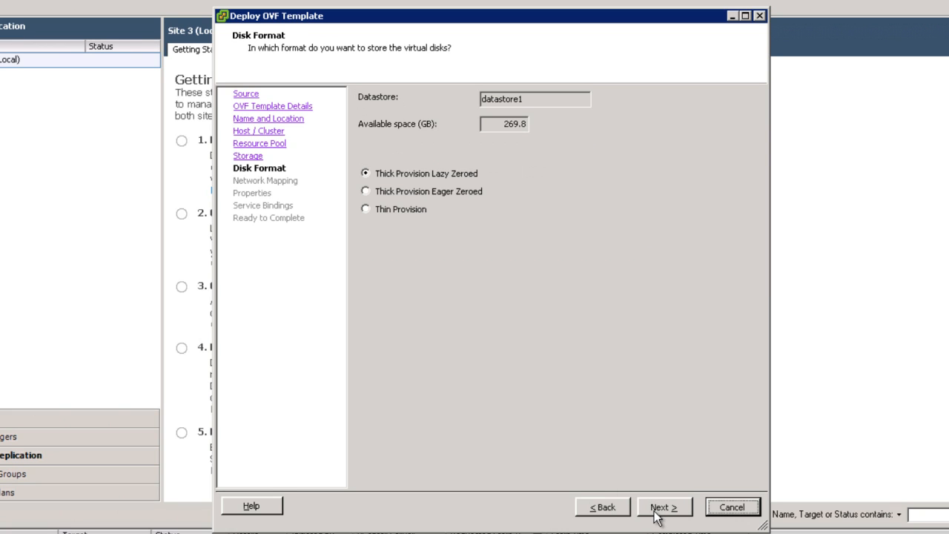
click(656, 512)
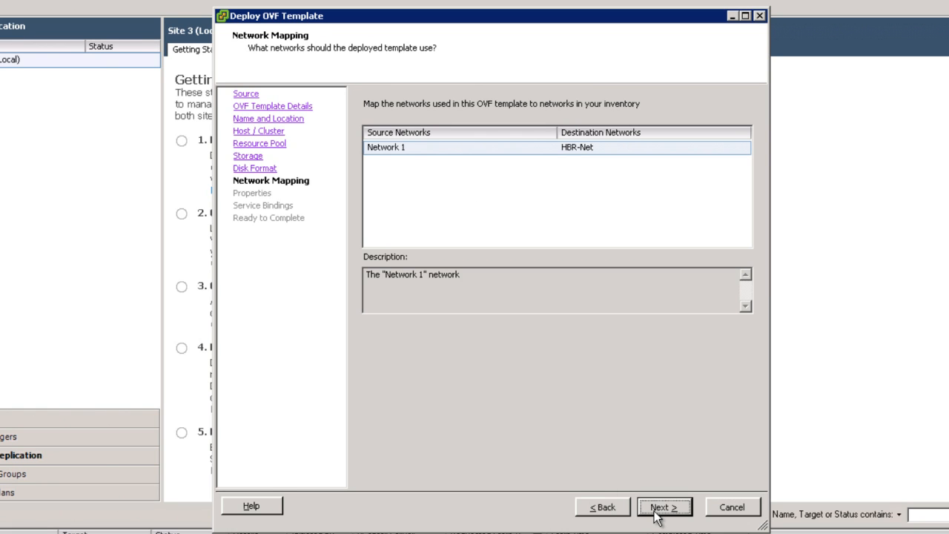
click(655, 513)
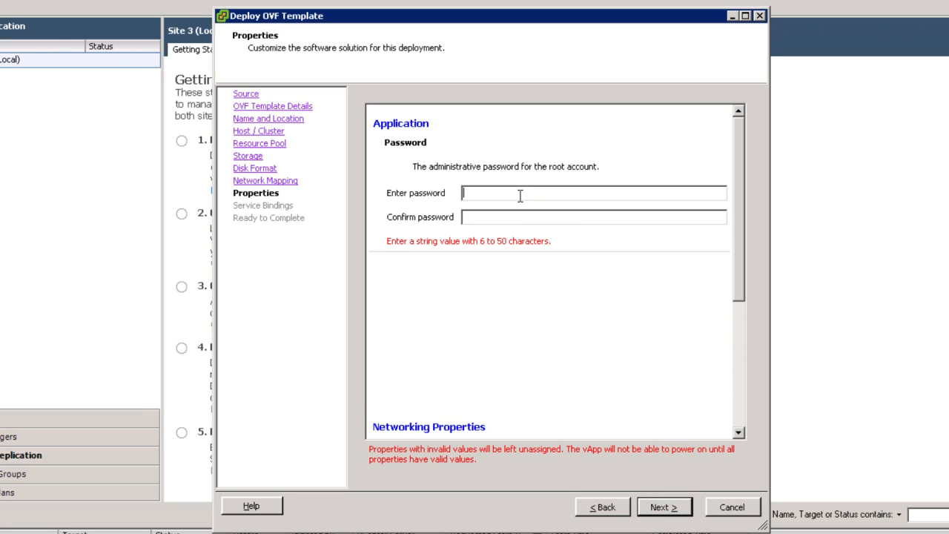
- Enter and confirm the administrative password for the appliance's root account
text(vmware)
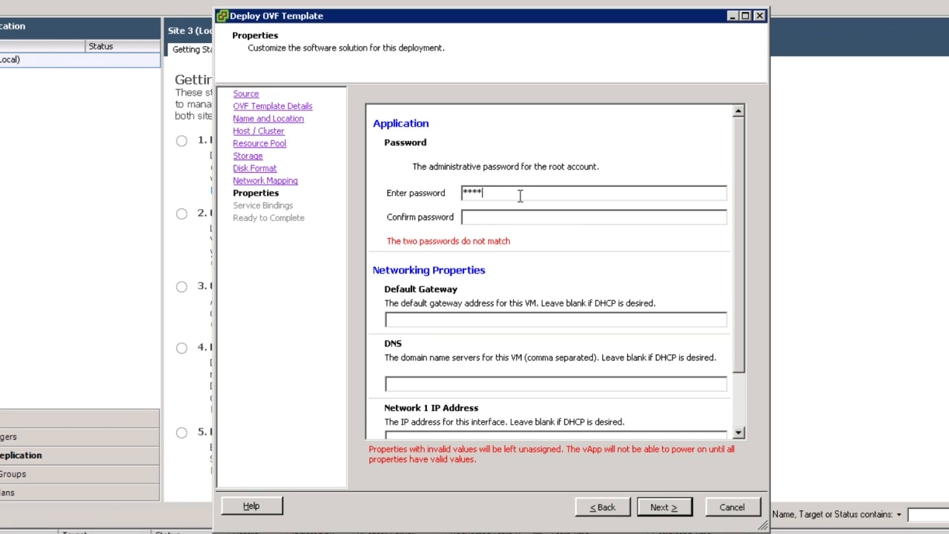
key(Tab)
text(vmware)
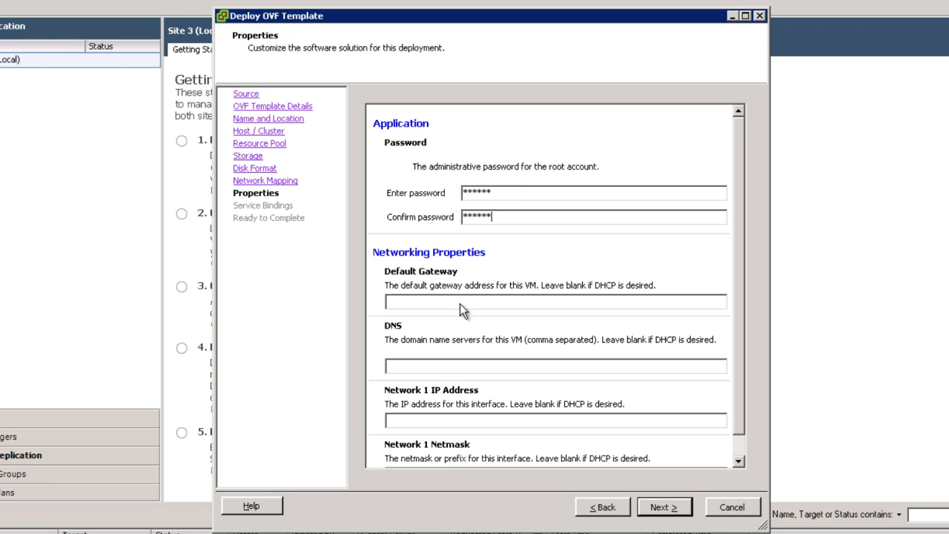
text(172.17.70.1)
- Set the appliance's default gateway to 172.17.70.1 and its DNS servers to 172.16.100.30,172.16.100.33
click(413, 361)
text(172.16.100.30,172.16.100.33)
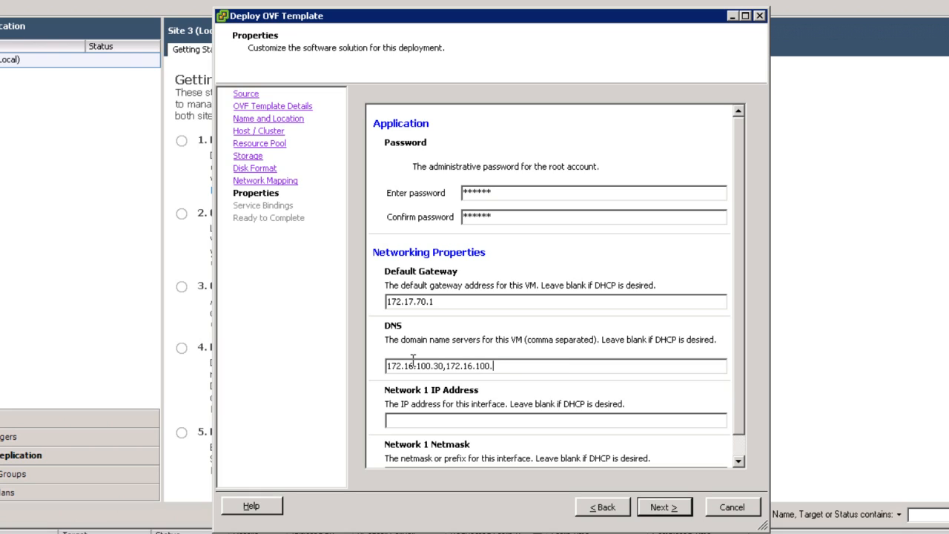
- Set the Network 1 IP address to 172.17.70.80 with netmask 255.255.255.0 and accept the deployment properties
click(397, 422)
text(172.17.70.80)
click(739, 460)
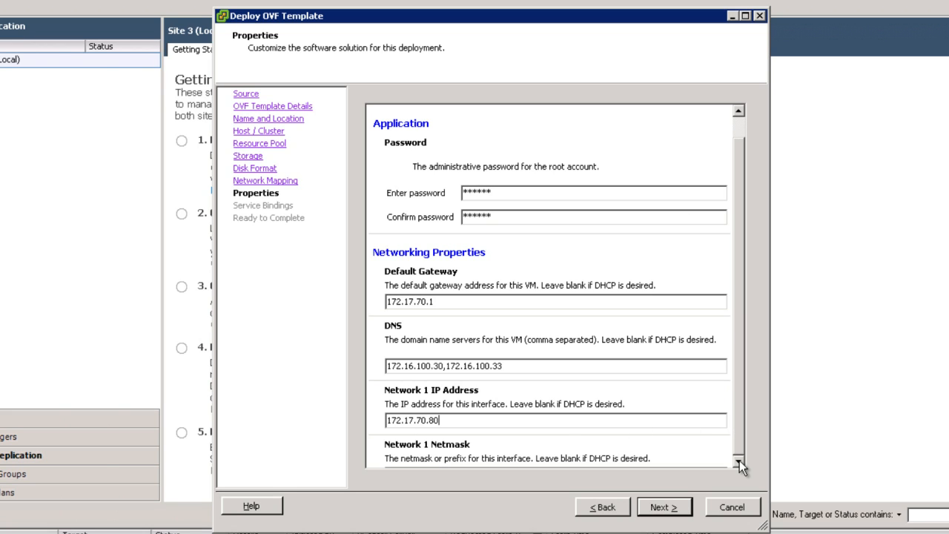
click(554, 449)
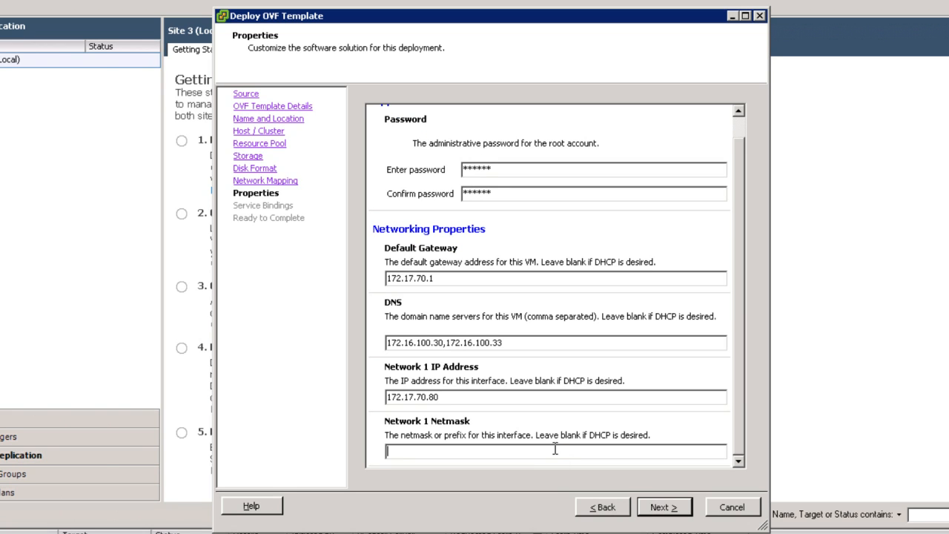
text(255.255.255.0)
click(676, 507)
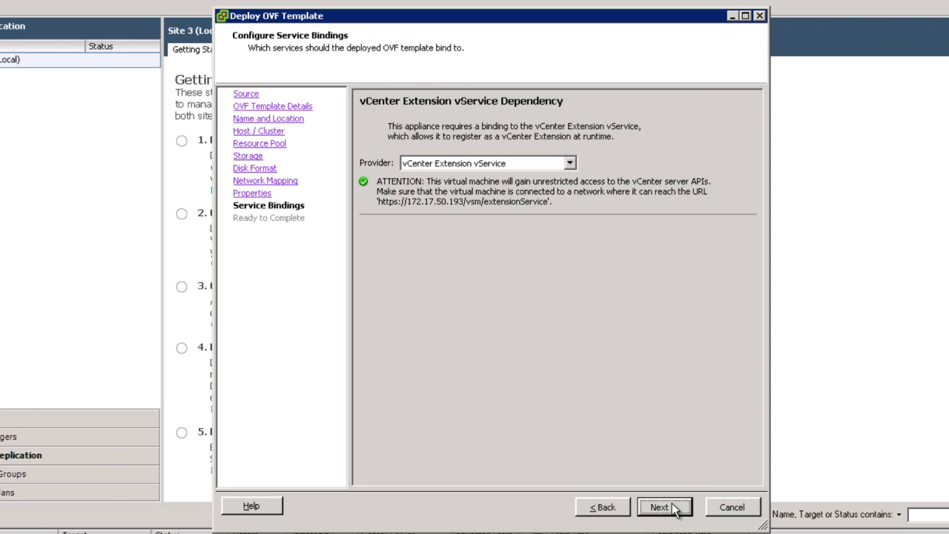
- Accept the vCenter Extension vService binding, run the VRM Server deployment and dismiss its completion notice
click(675, 508)
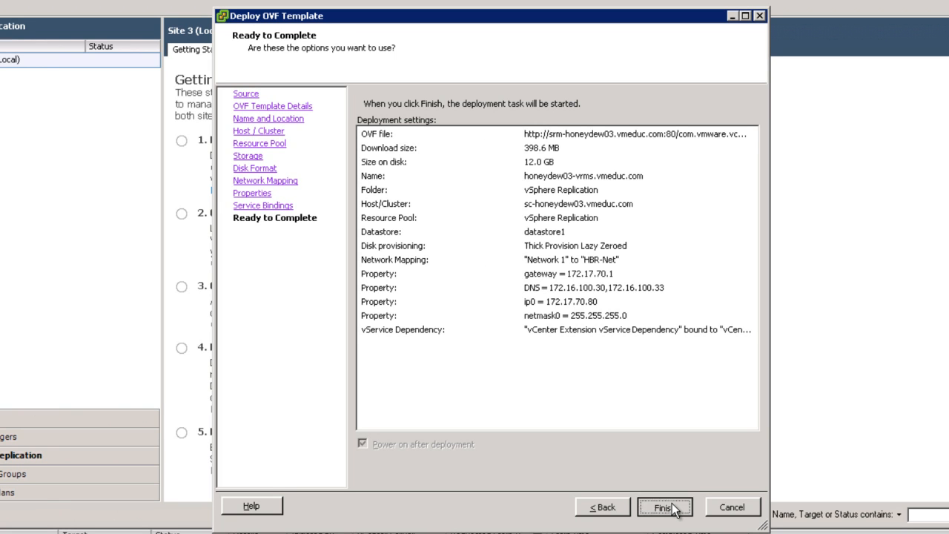
click(672, 508)
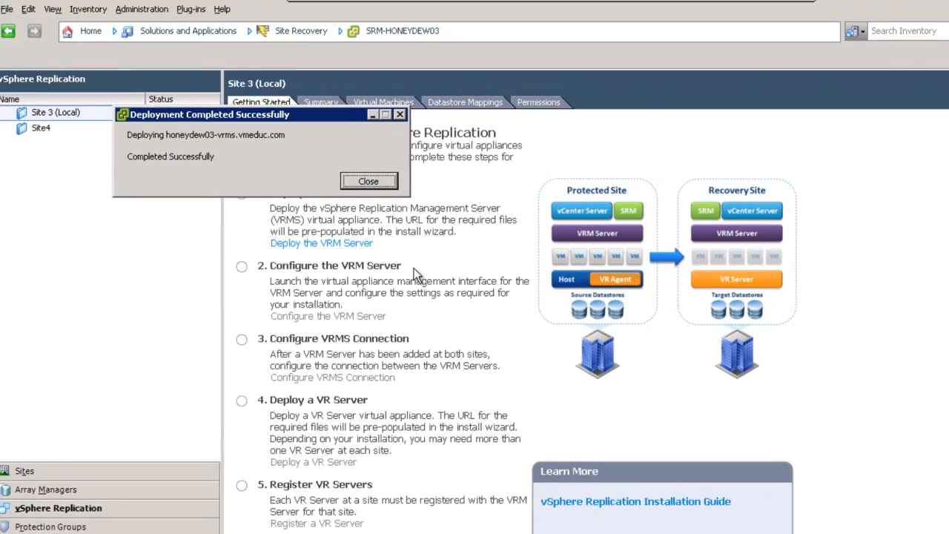
click(373, 186)
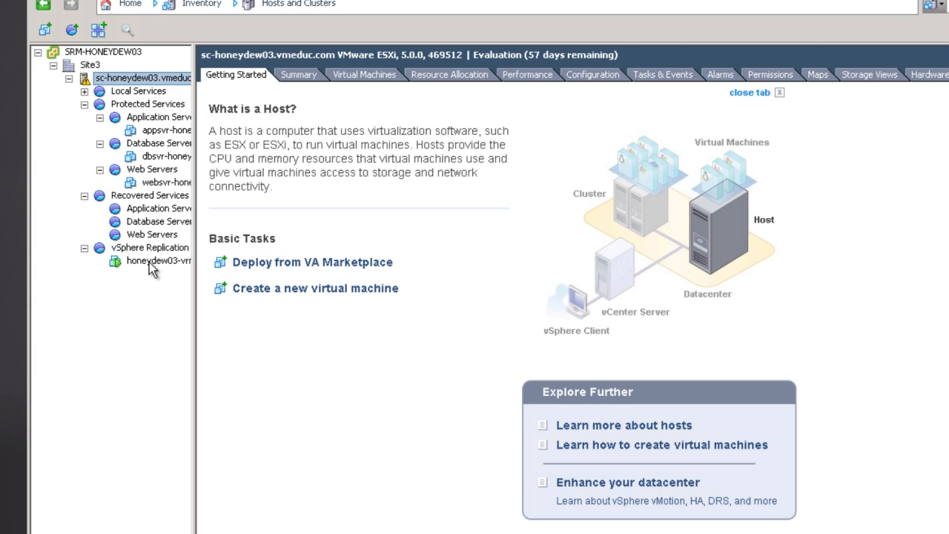
- View the console of the honeydew03-vrms virtual machine under vSphere Replication to check its startup, and close it
click(149, 262)
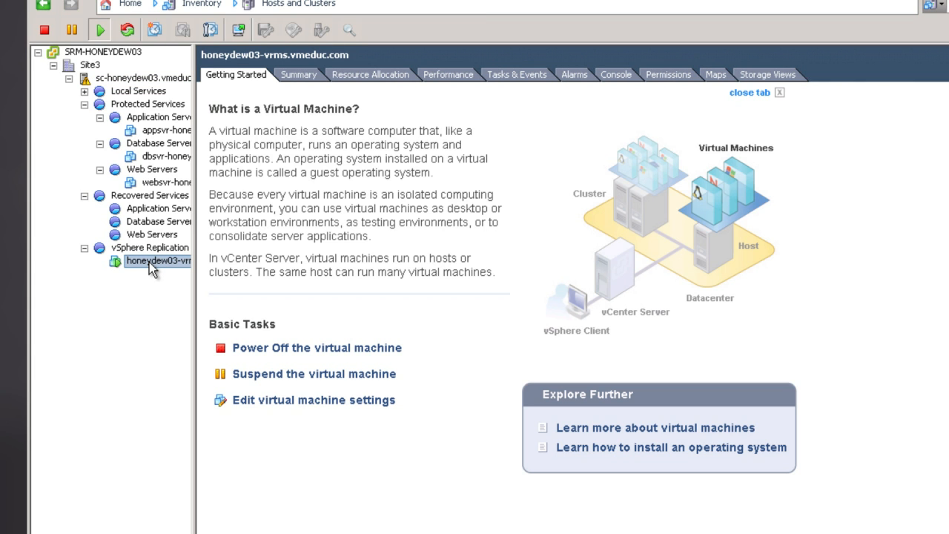
right_click(149, 262)
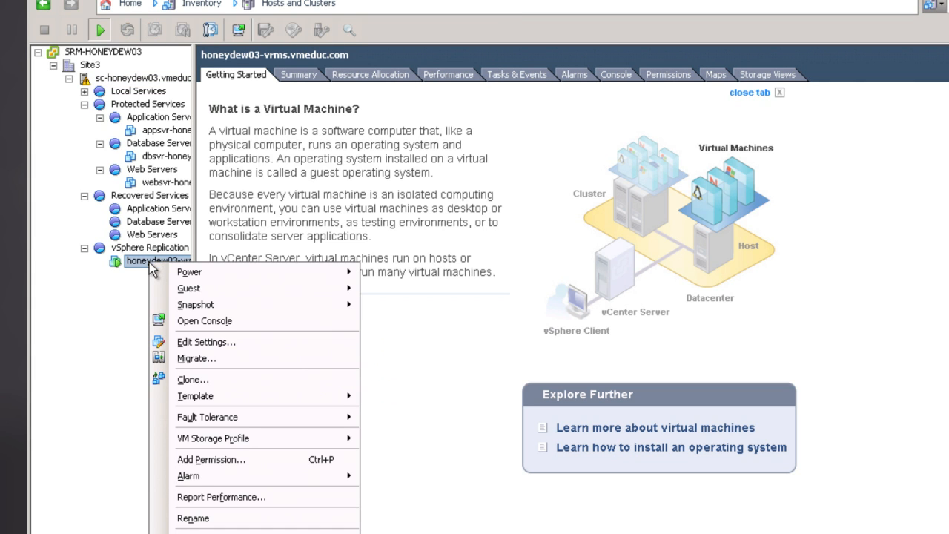
click(202, 324)
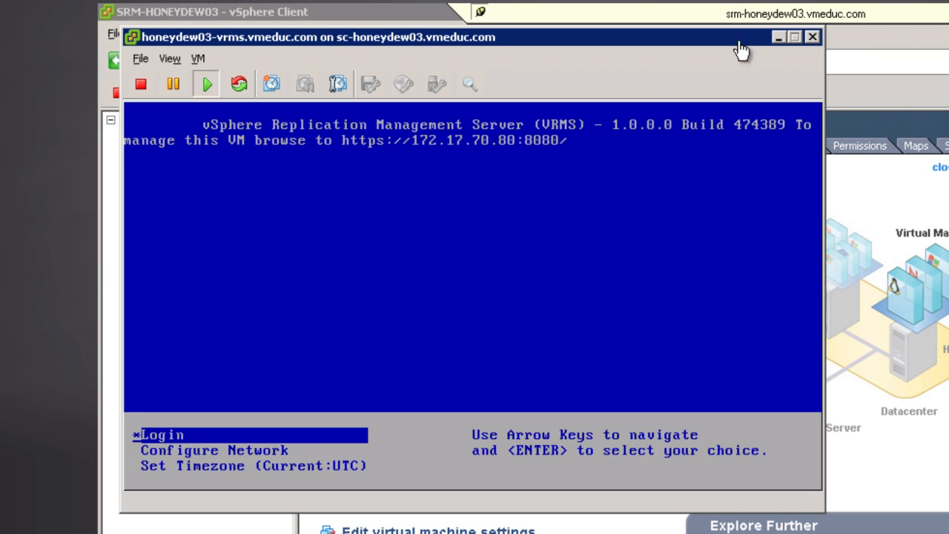
click(813, 37)
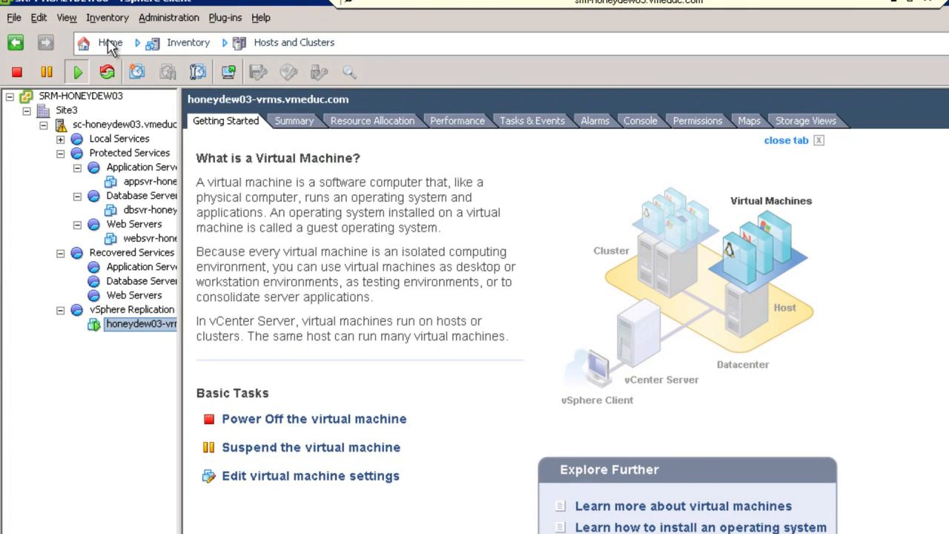
- Launch the VRM Server configuration from Site Recovery, postponing the Internet Explorer setup and continuing past the certificate warning
click(110, 44)
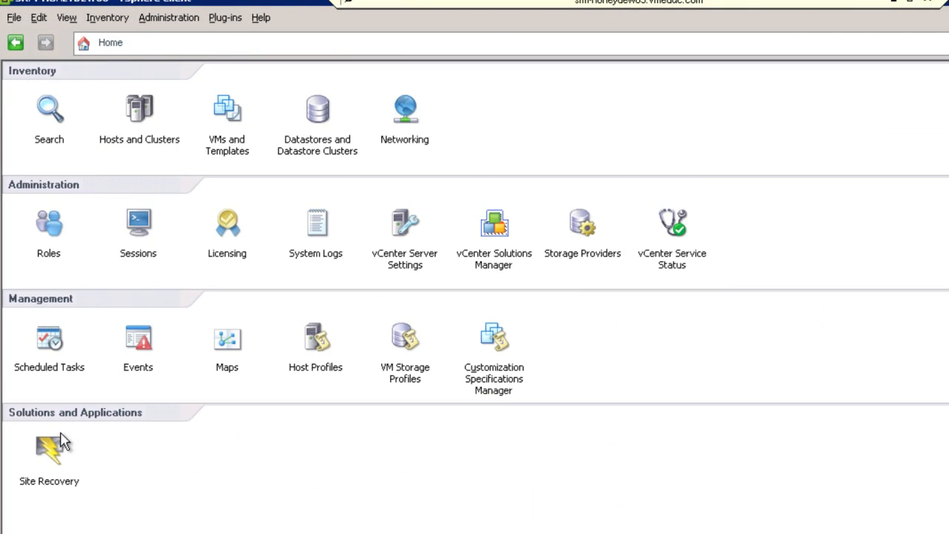
click(49, 449)
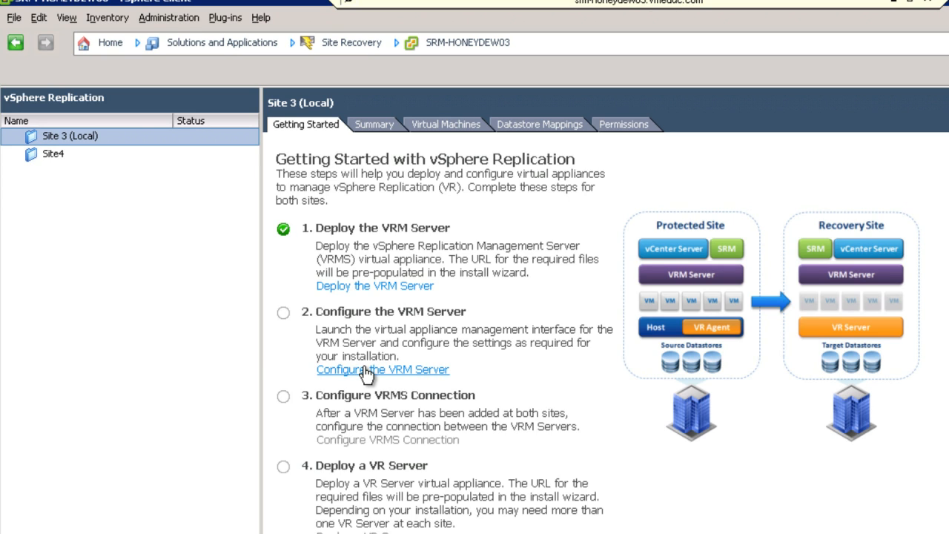
click(367, 370)
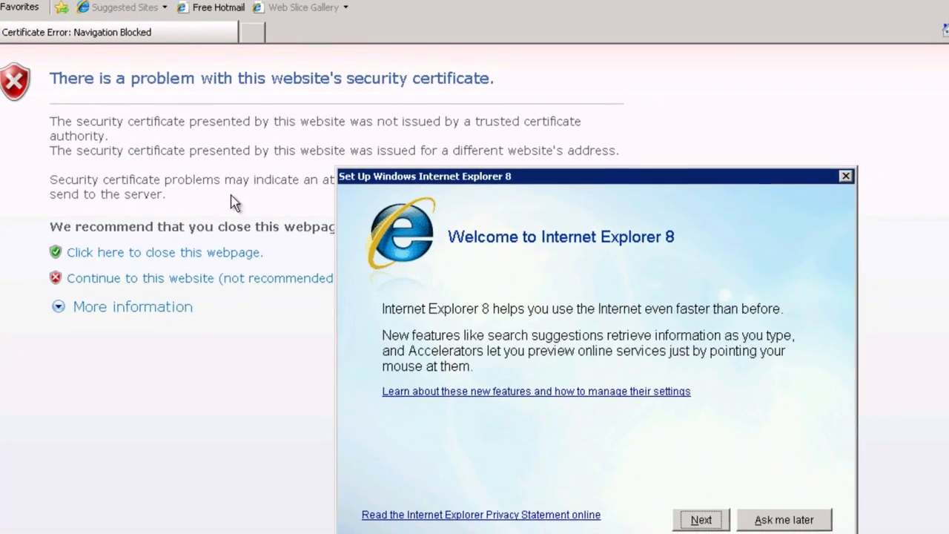
click(765, 513)
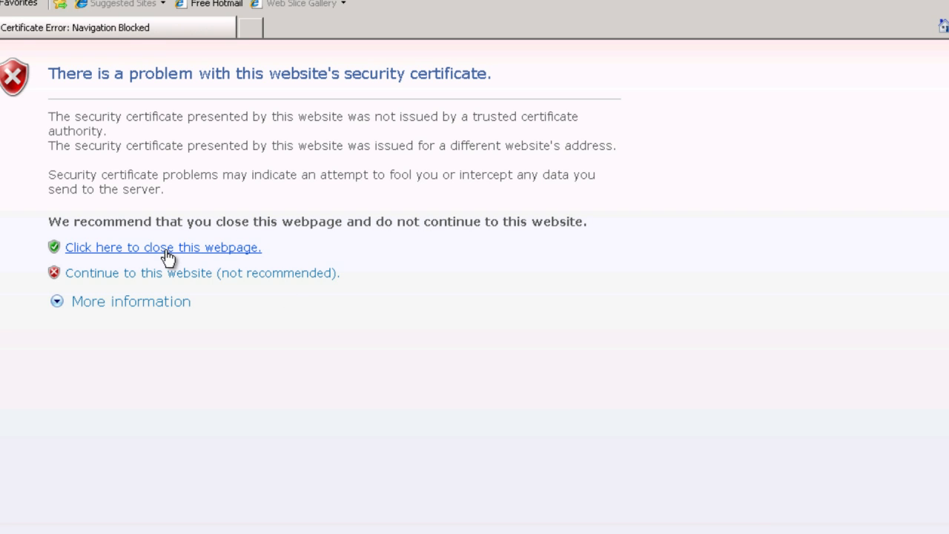
click(163, 273)
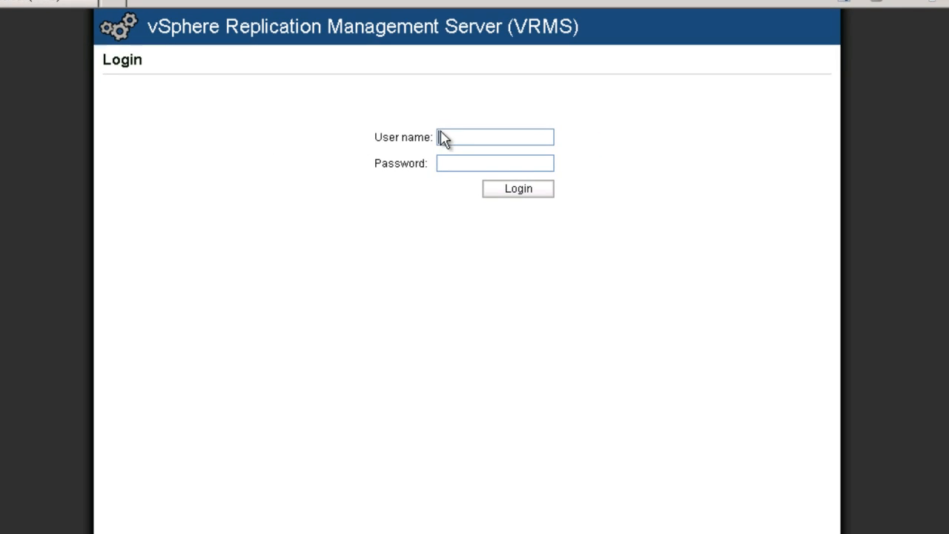
- Log in to the vSphere Replication Management Server as root with the account password
text(root)
key(Tab)
text(vmware)
key(Return)
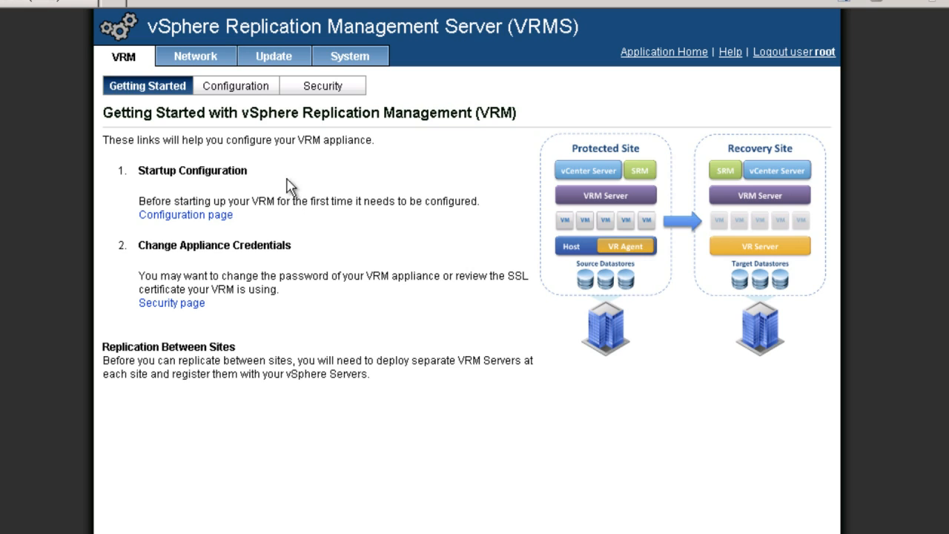
- Open the VRM startup configuration and set the database host to srm-honeydew03.vmeduc.com
click(187, 221)
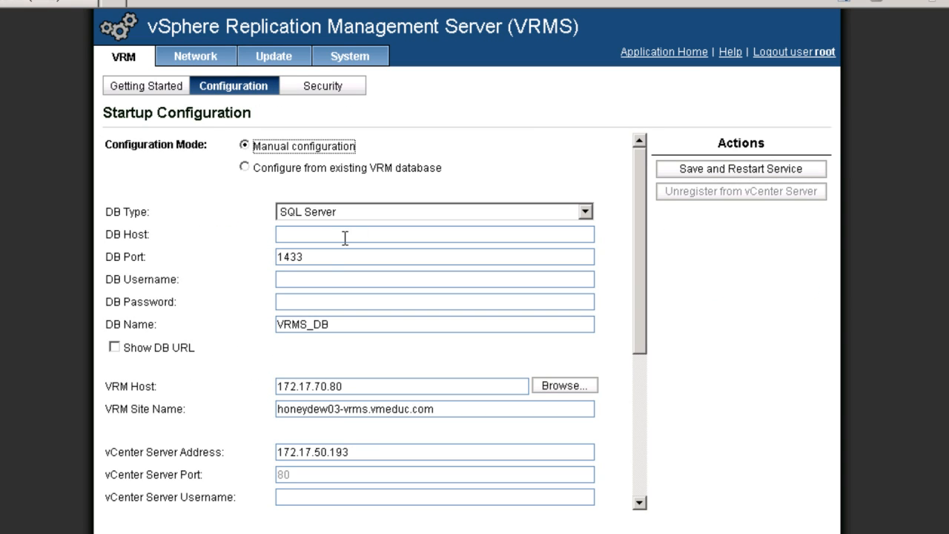
click(343, 235)
text(srm-)
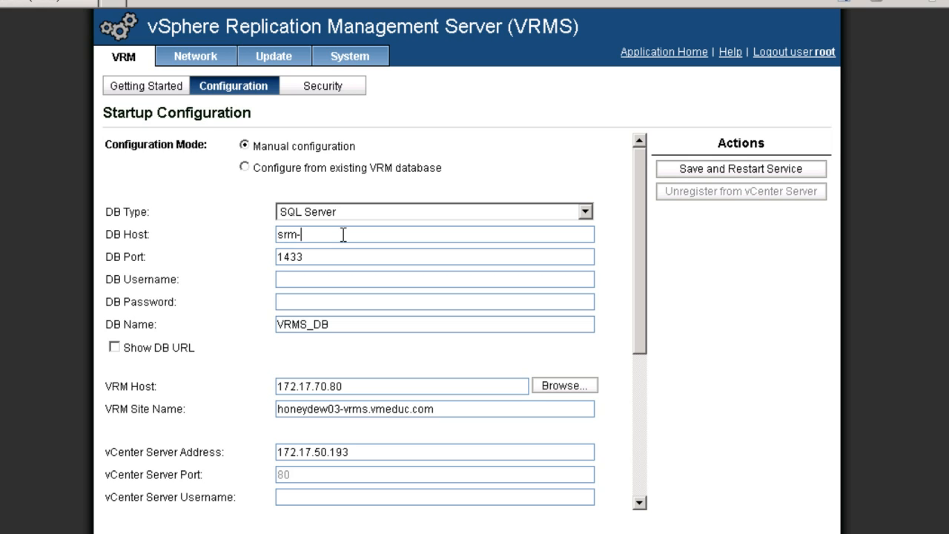
text(honeydew03.vmeduc.com)
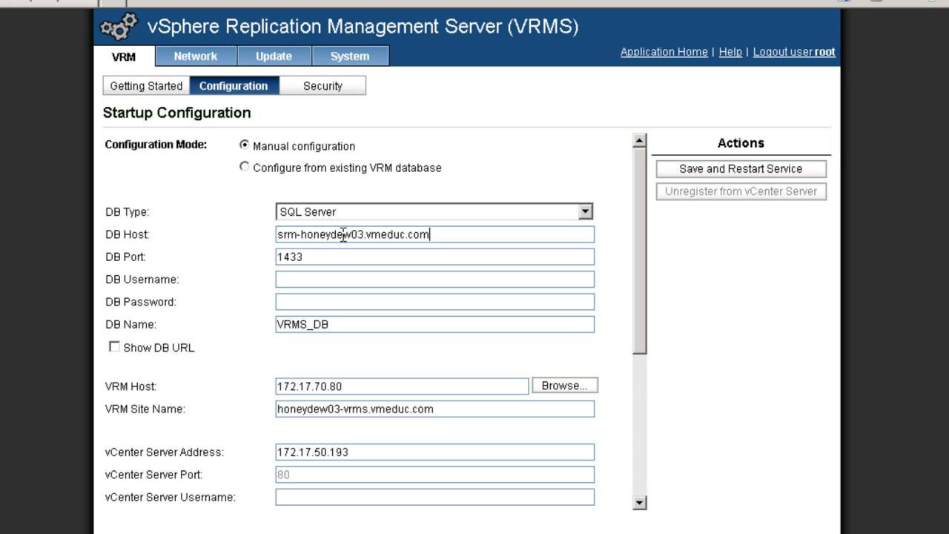
- Enter VRMS_Admin as the database username and fill in the database password
click(291, 280)
text(VRMS)
text(_Admin)
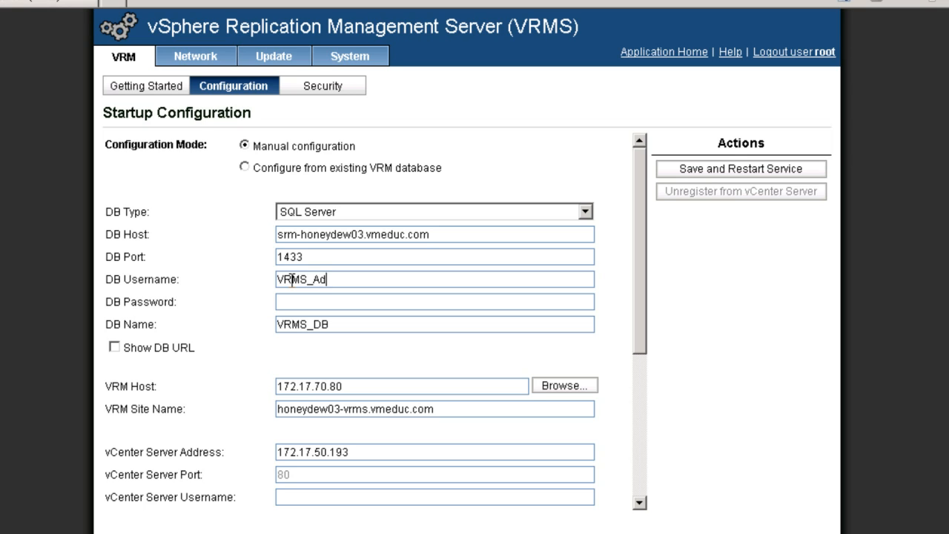
key(Tab)
text(vmware)
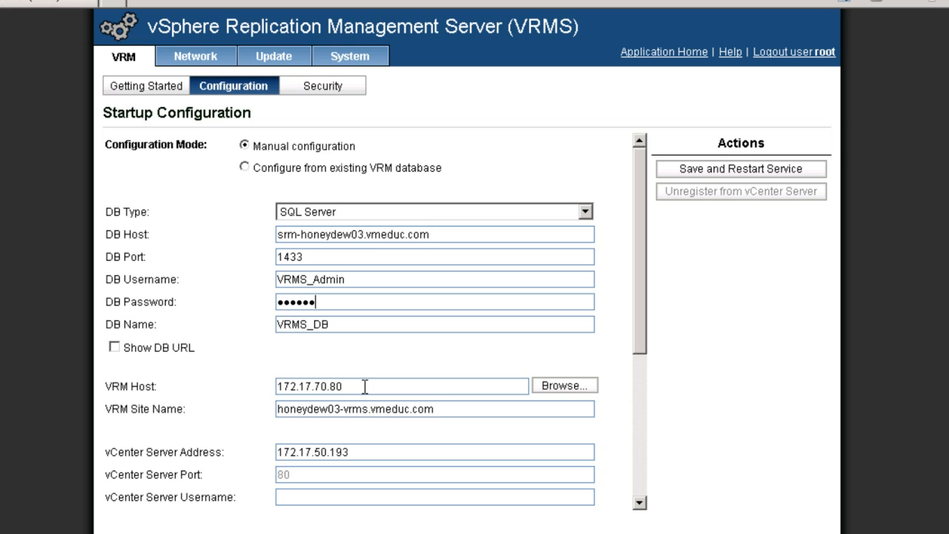
- Replace the vCenter Server address with srm-honeydew03.vmeduc.com
click(358, 452)
drag(358, 452, 268, 450)
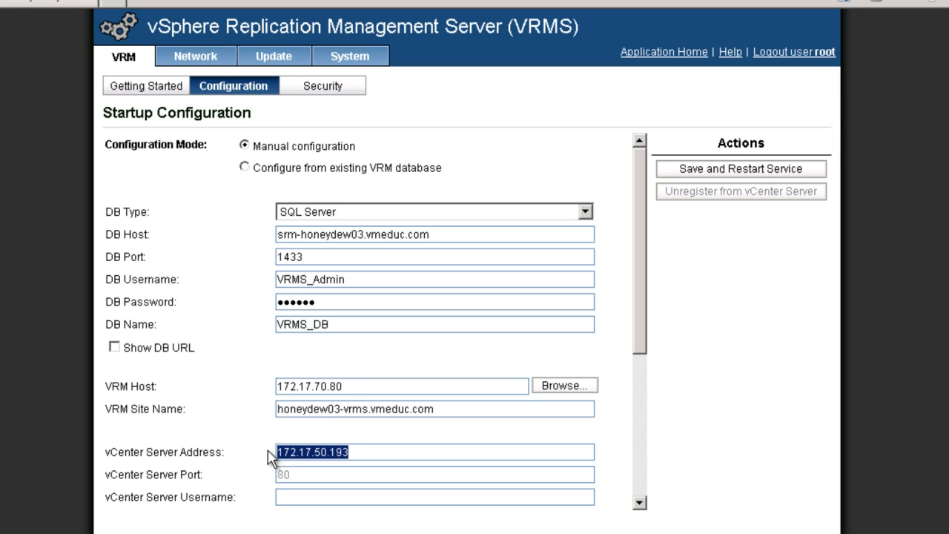
text(srm)
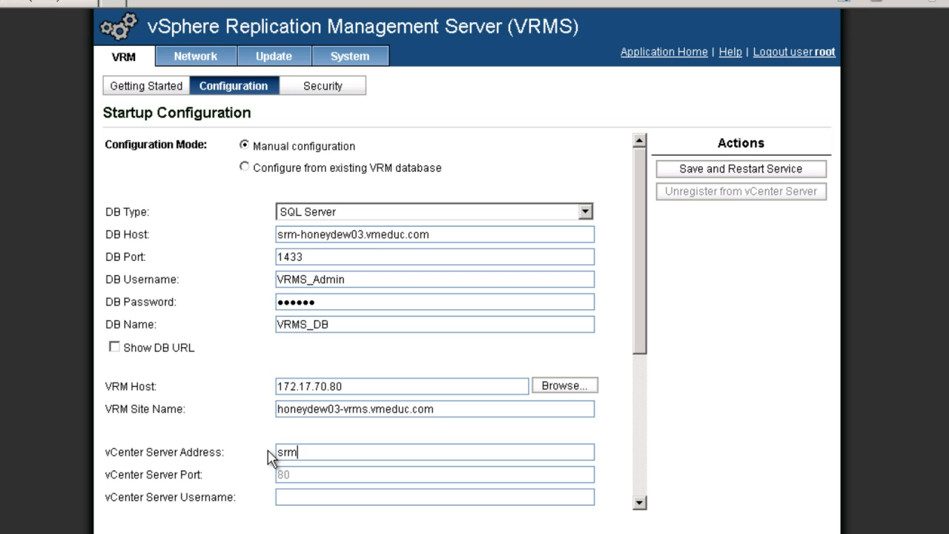
text(-honeydew03.v)
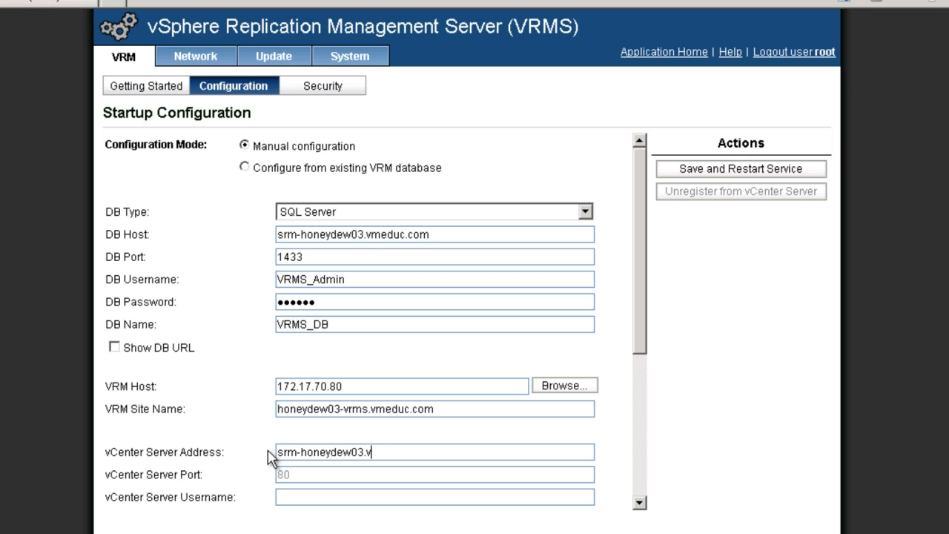
text(meduc.com)
- Enter administrator as the vCenter Server username, and fill in the vCenter Server password and the admin e-mail address
click(284, 497)
text(administrator)
key(Tab)
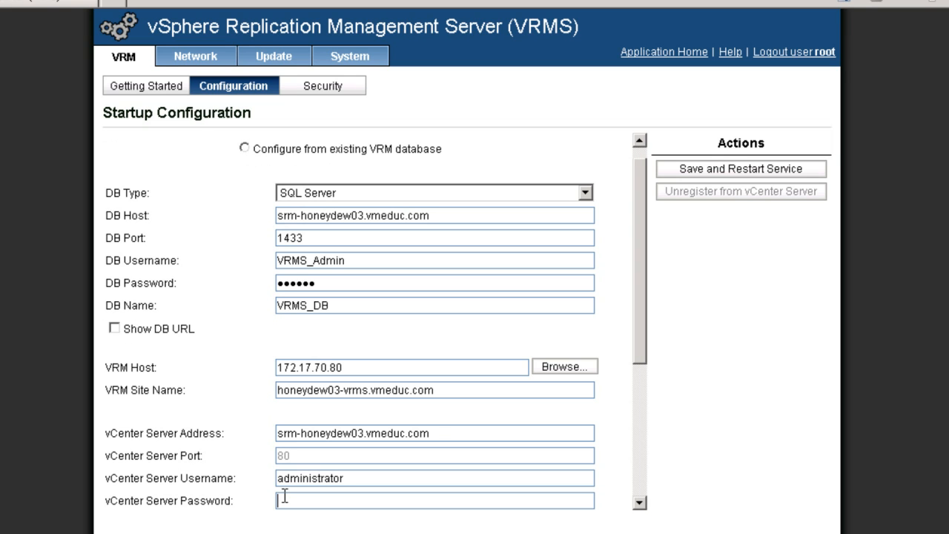
text(vmware)
key(Tab)
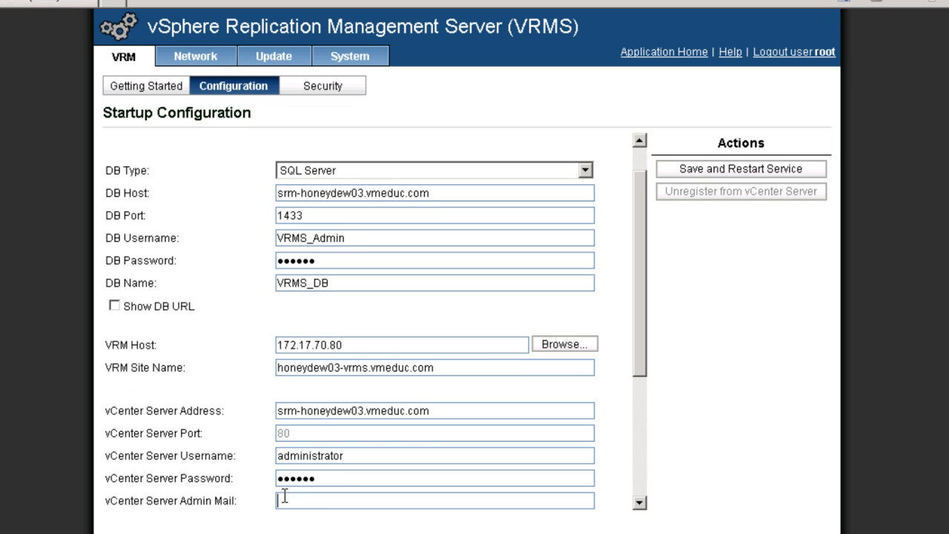
text(a@a.com)
key(Tab)
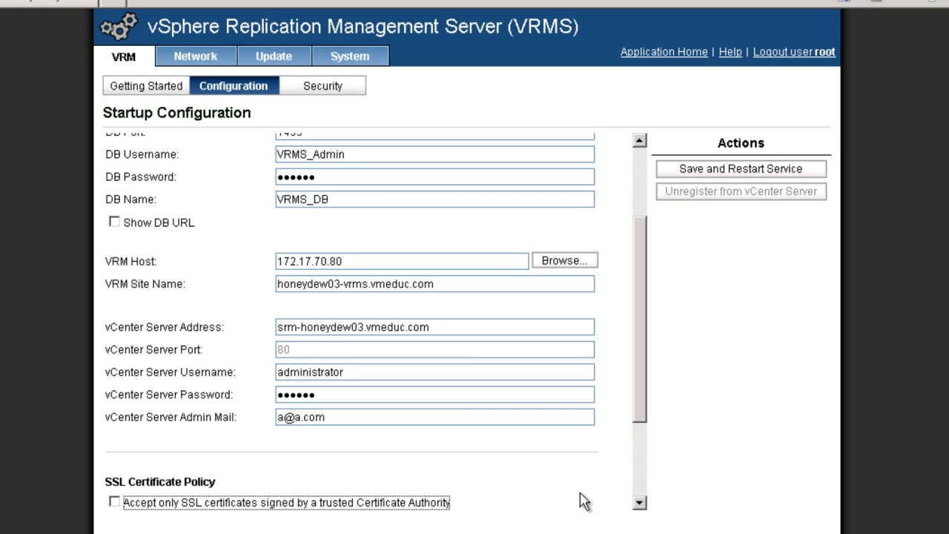
- Generate and install a new self-signed SSL certificate, agreeing to overwrite the existing one
click(638, 504)
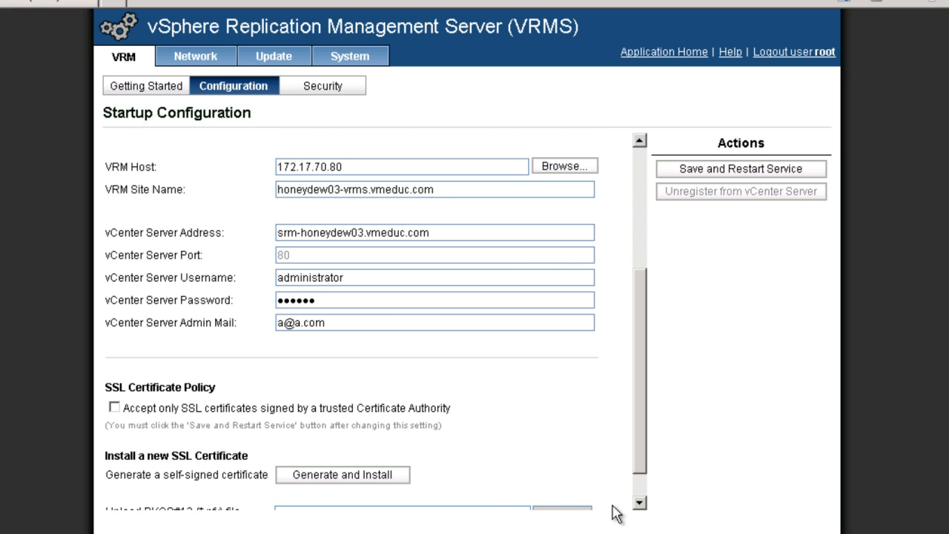
click(368, 480)
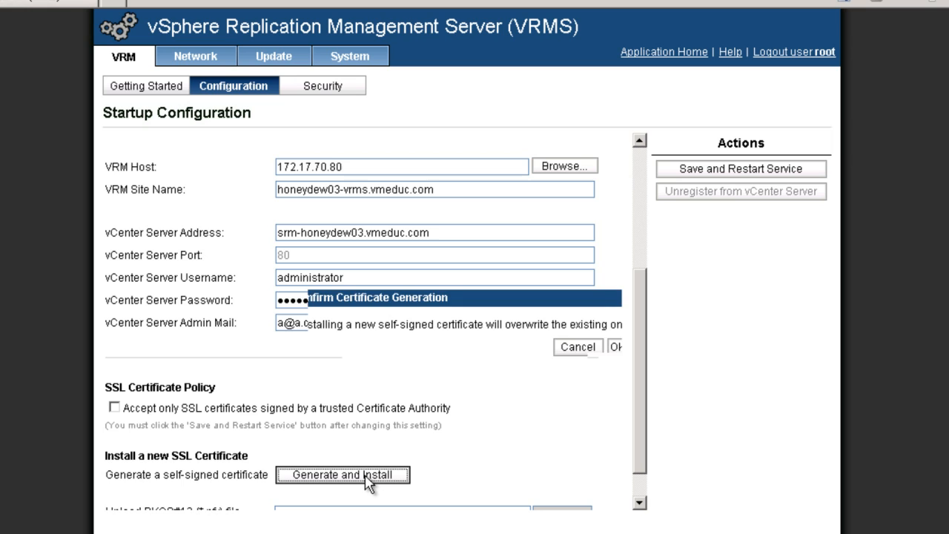
click(618, 347)
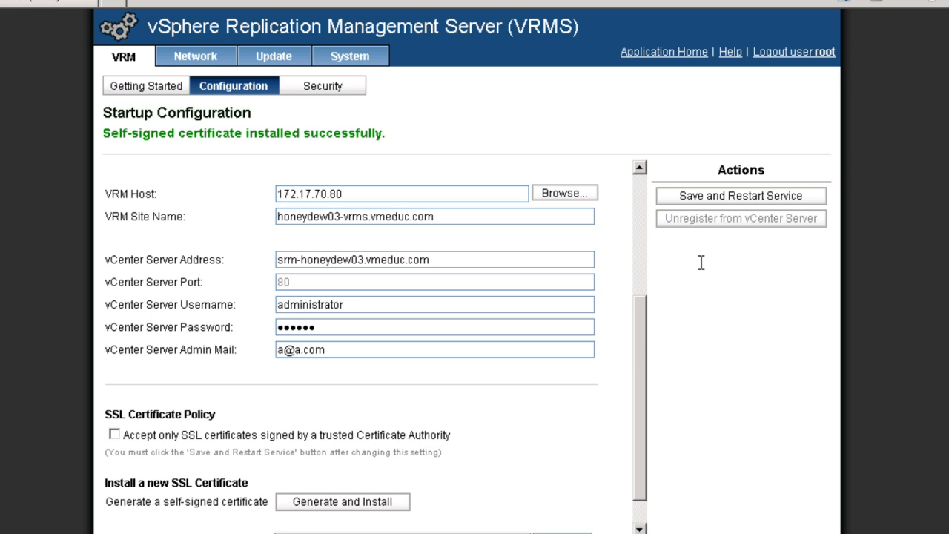
- Save the startup configuration with a restart of the VRM service, and log out root
click(738, 200)
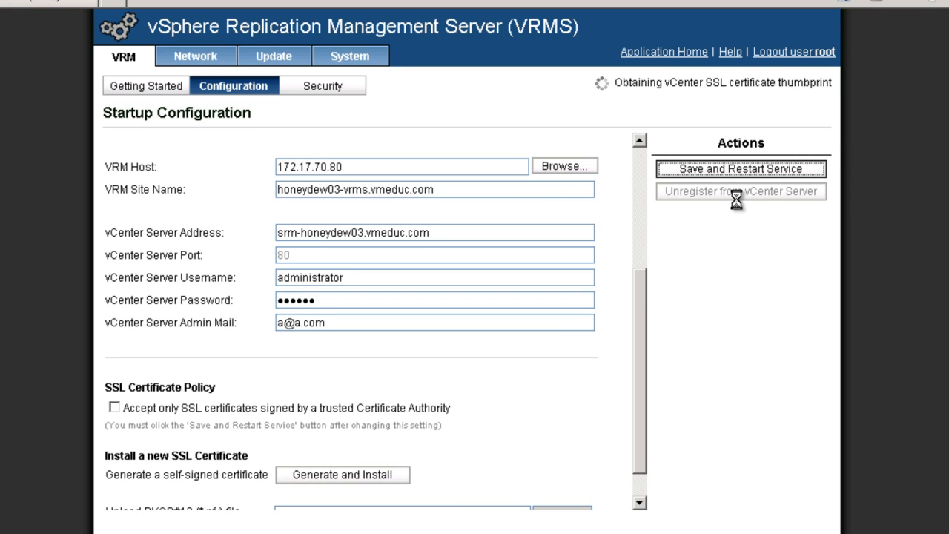
click(770, 52)
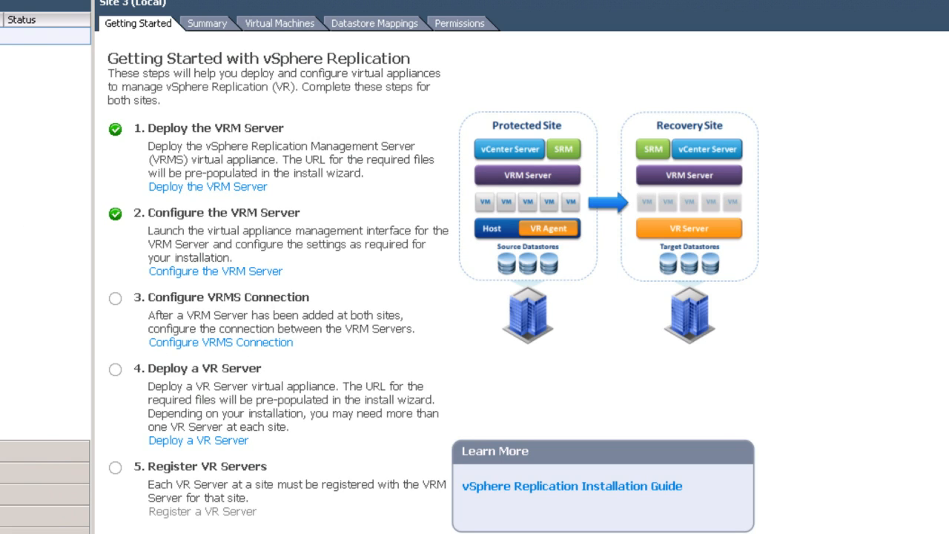
- Check the vSphere Replication setup steps for Site4 and return to Site 3 (Local)
click(44, 54)
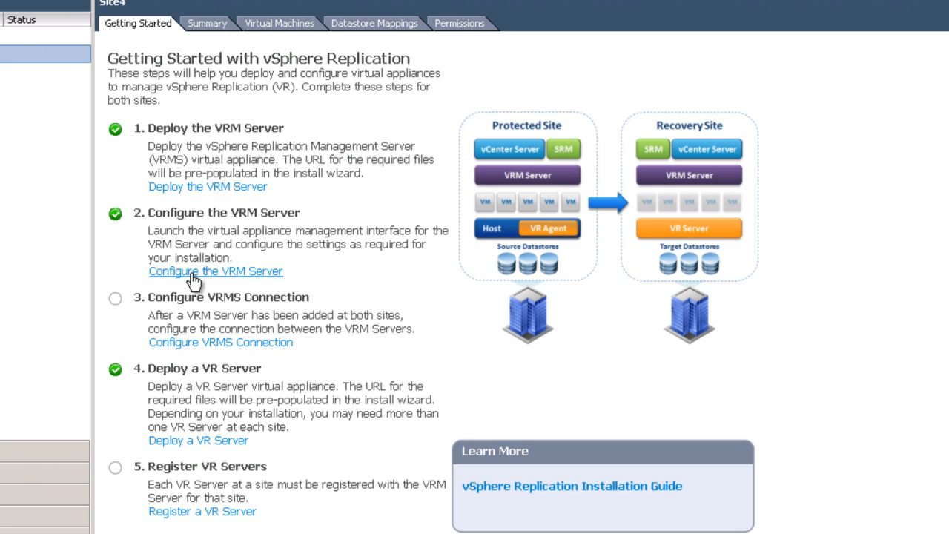
click(194, 344)
click(9, 35)
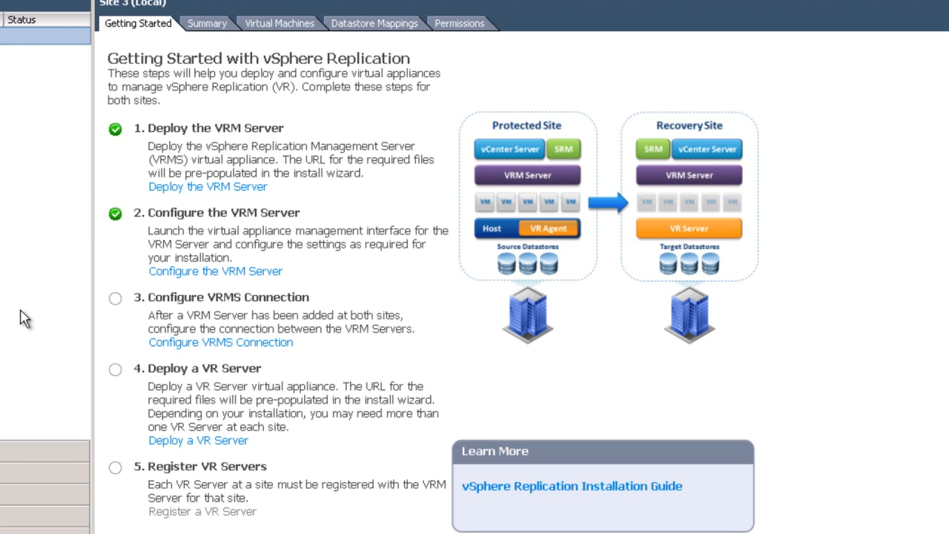